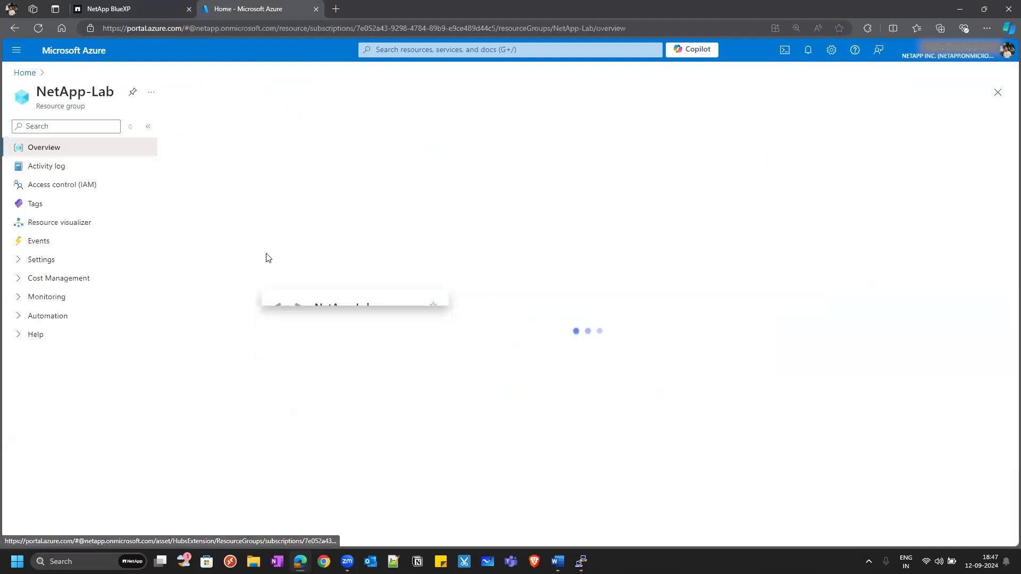
Review the NetApp-Lab resource list, then return to the BlueXP working environments canvas.
scroll(268, 383, down, 10)
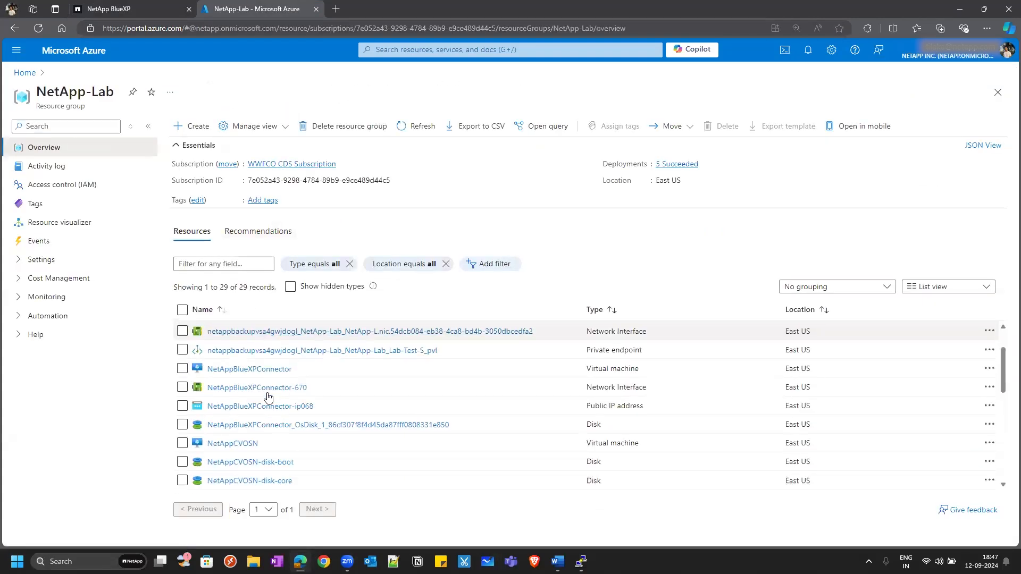
scroll(272, 425, up, 10)
click(133, 7)
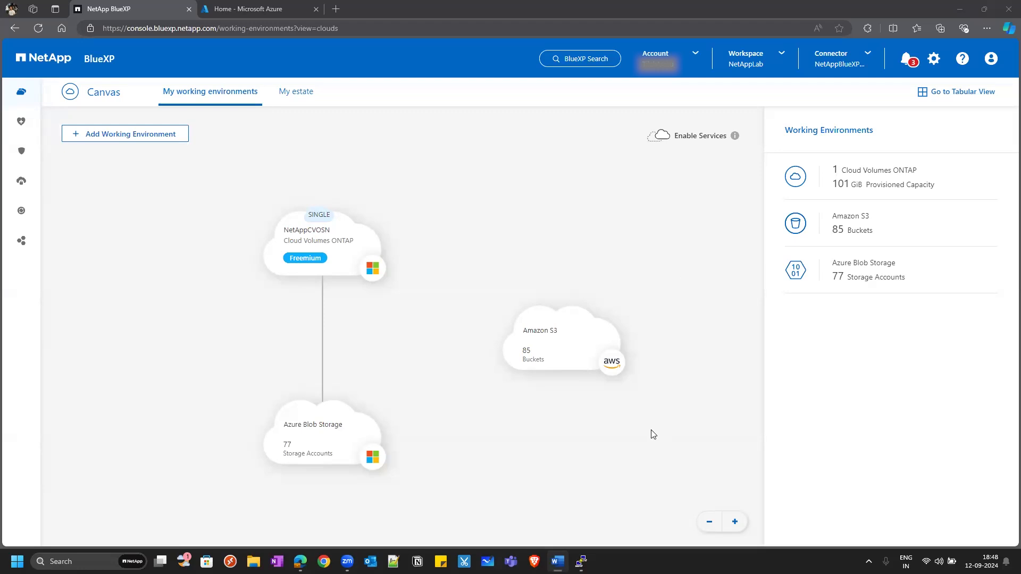
Open NetAppCVOSN, copy its cluster management IP 10.0.0.7, and bring PuTTY forward.
double_click(306, 248)
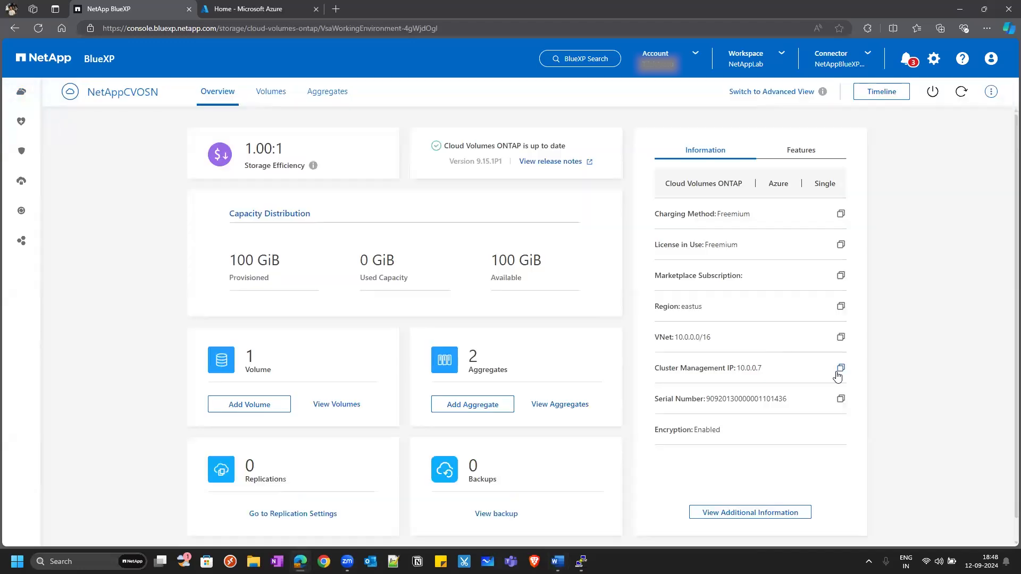
click(841, 369)
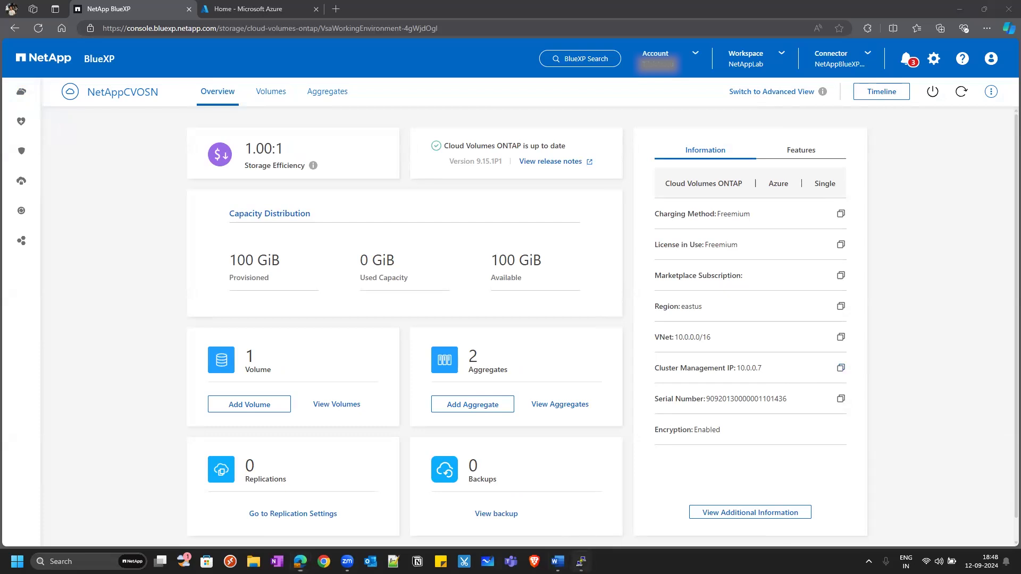
click(581, 562)
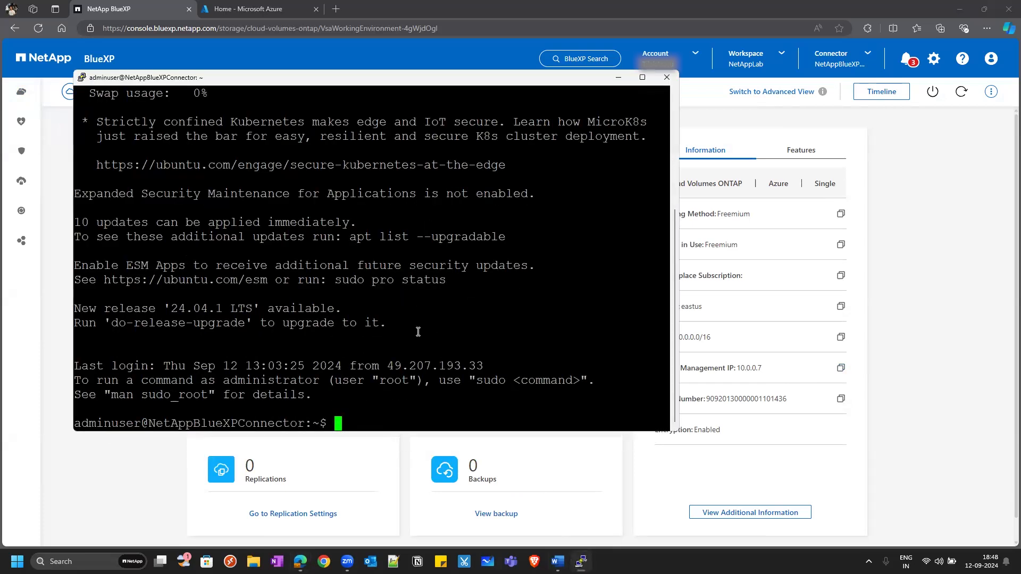
SSH into the cluster at 10.0.0.7 as admin and log in with the account password.
text(ssh admin@)
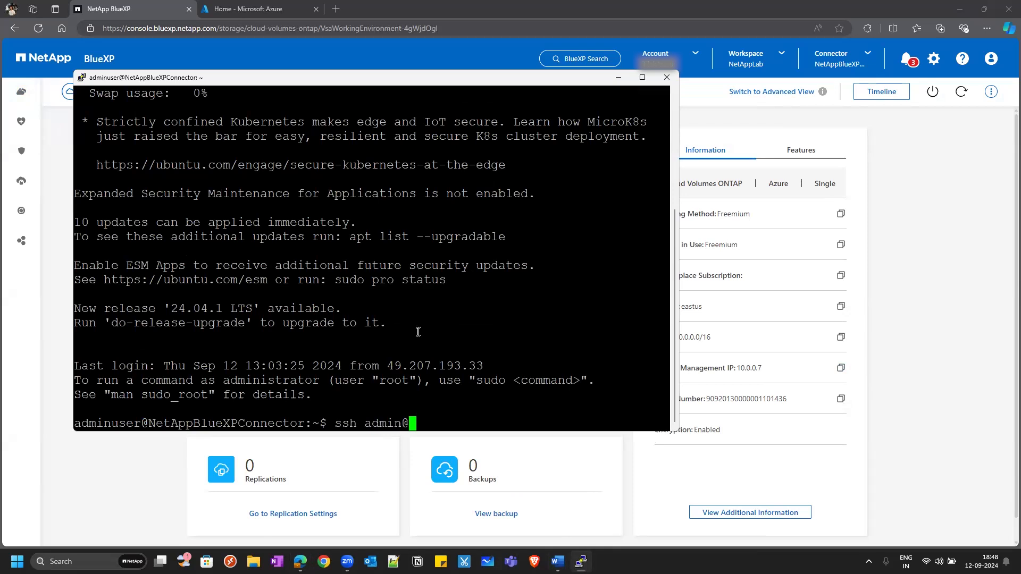
right_click(418, 332)
key(Return)
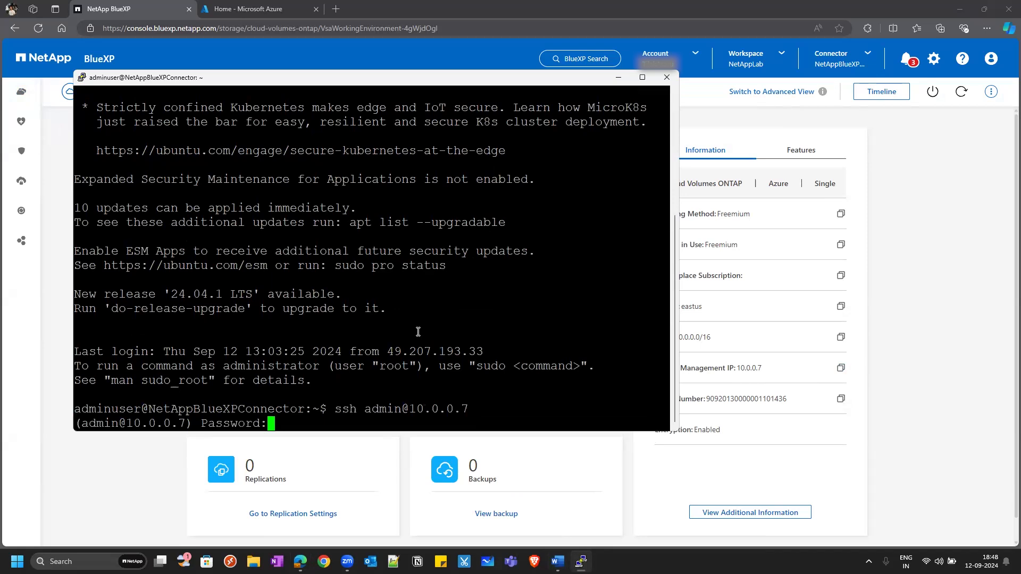
key(Return)
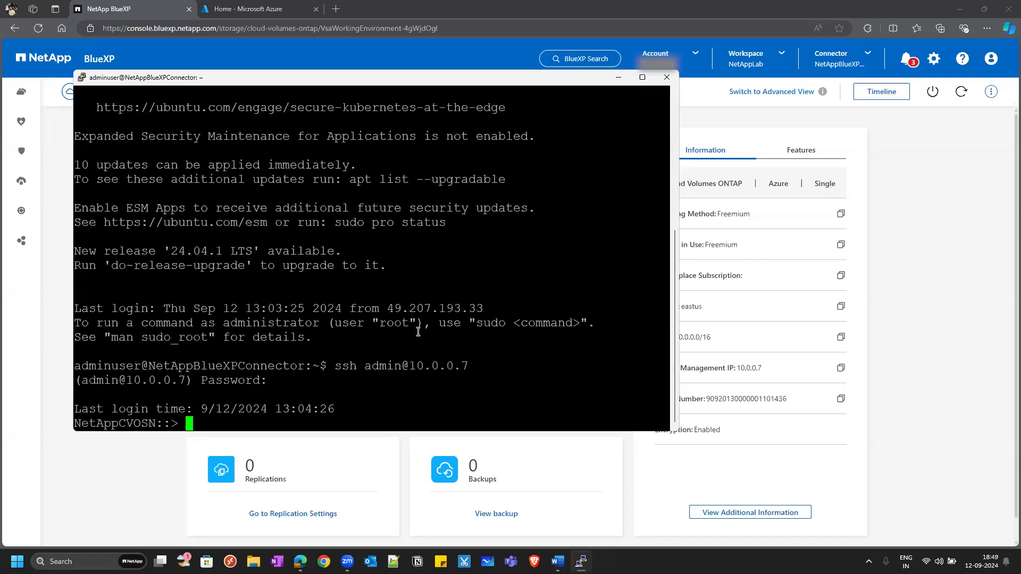
Run 'disk show -container-type spare' to reveal spare disk NET-1.4 (1023GB), then start an aggregate create for delagrr.
text(disk show -co)
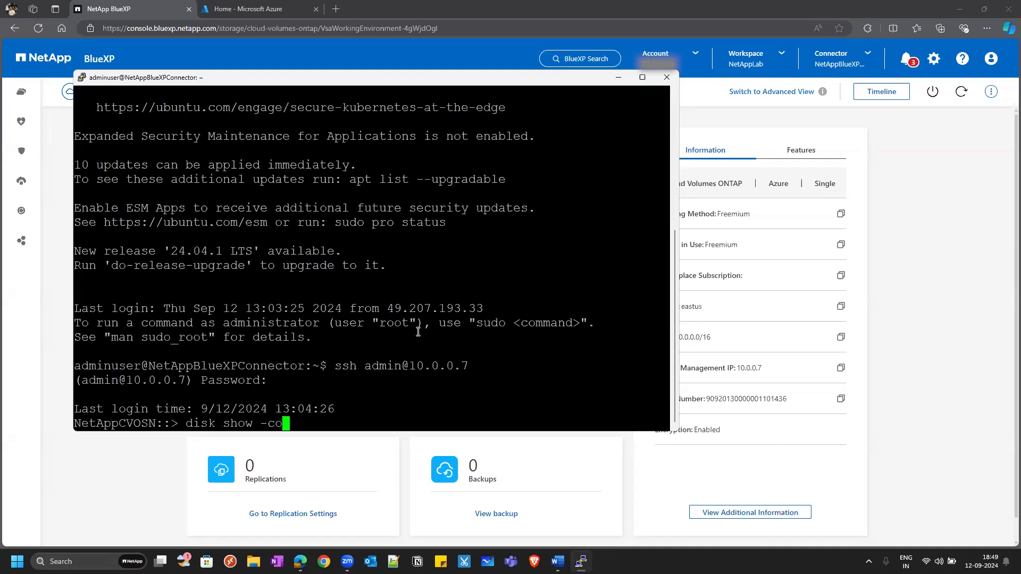
key(Tab)
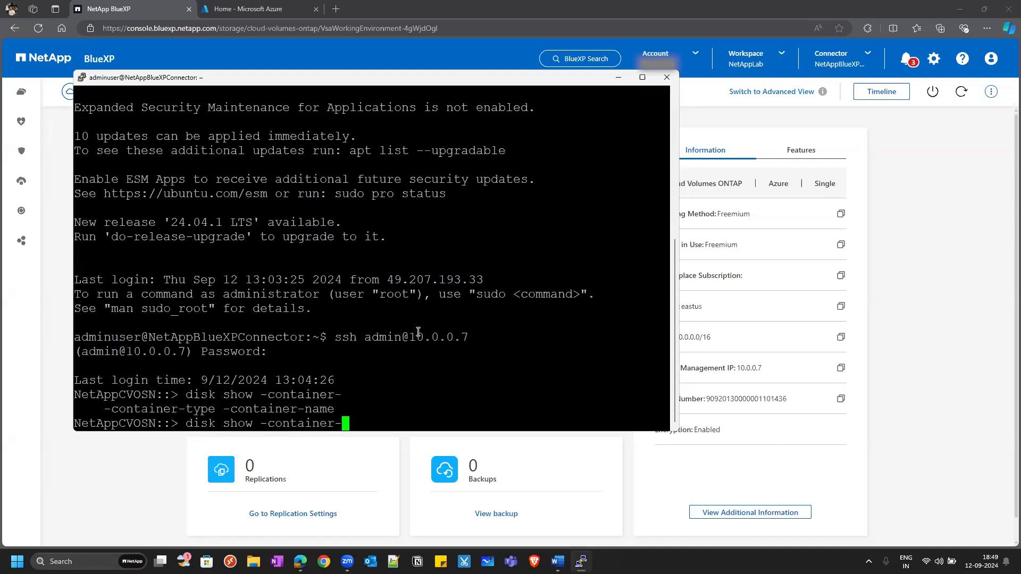
text(t)
key(Tab)
text(spare)
key(Return)
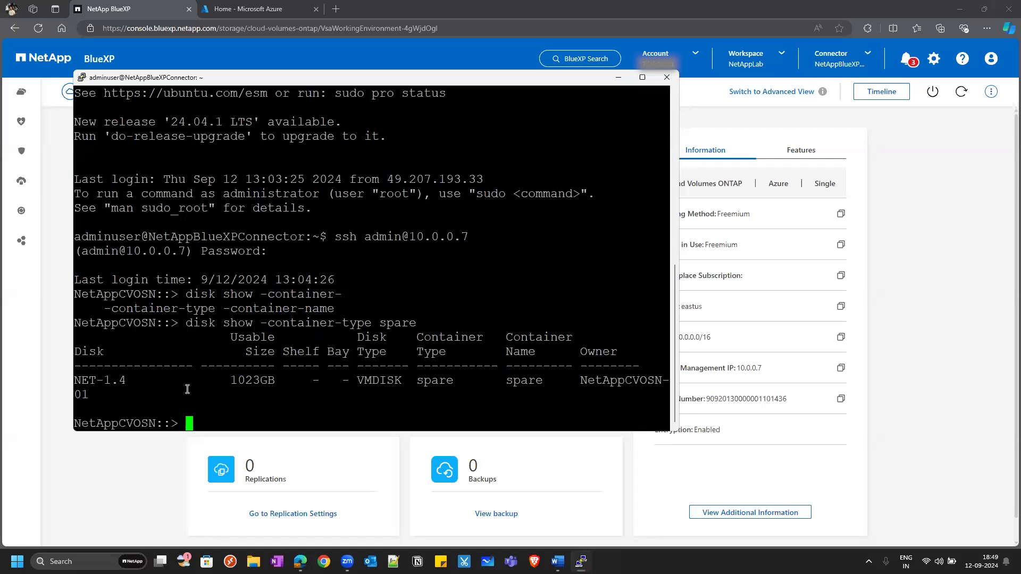
text(storage aggregate c)
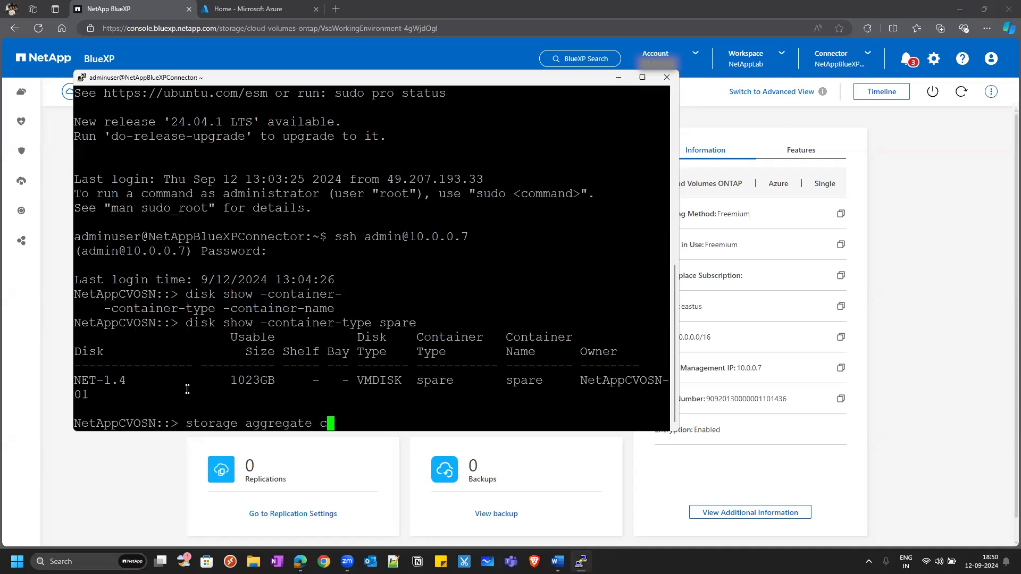
text(reate -aggregate )
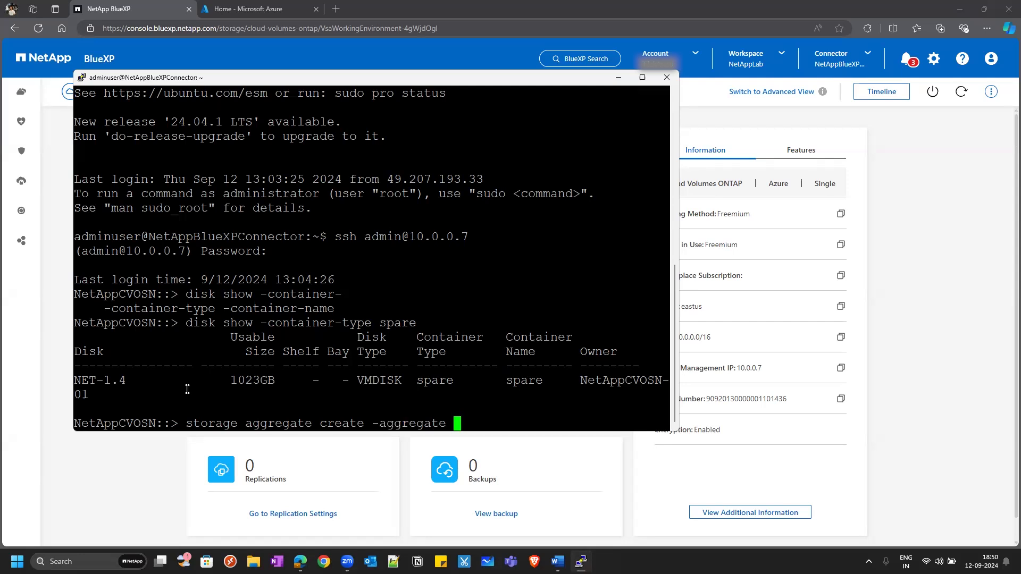
text(delagrr -disk)
Simulate creating delagrr with '-diskcount 1 -simulate', previewing NET-1.4 in raid0 with 907.2GB usable.
key(Tab)
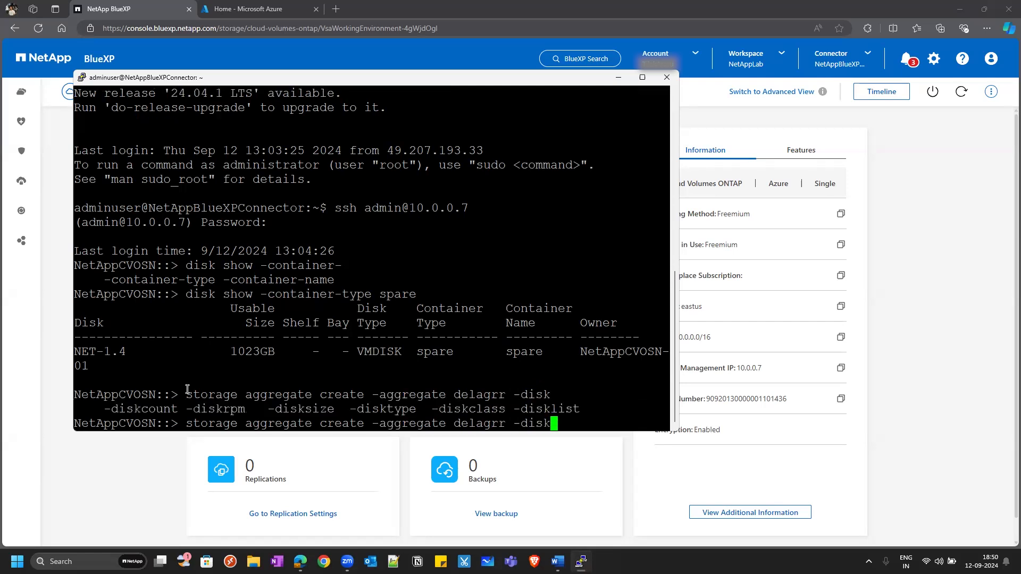
text(c)
key(Tab)
text(o)
key(Tab)
text(1)
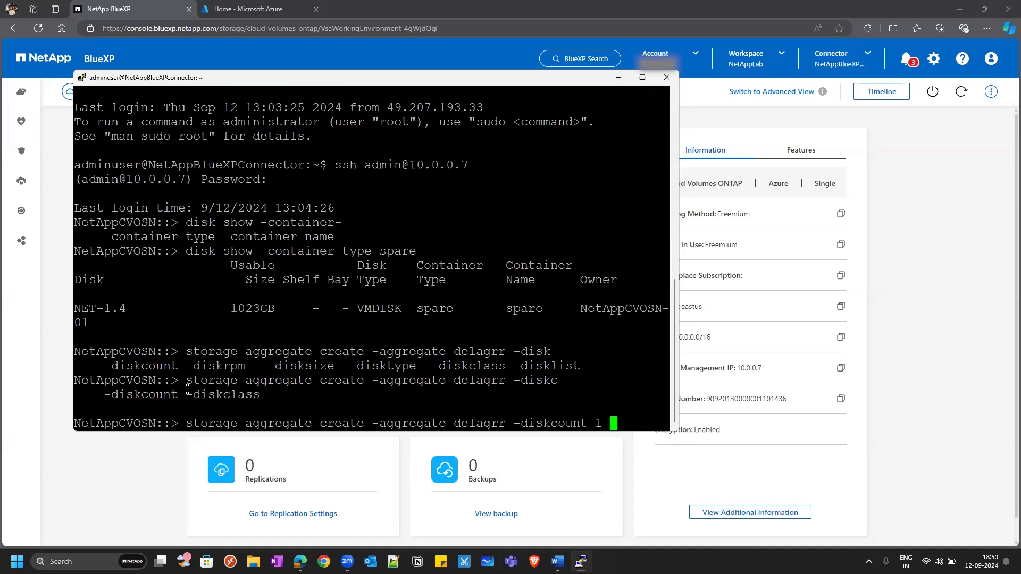
text( -s)
key(Tab)
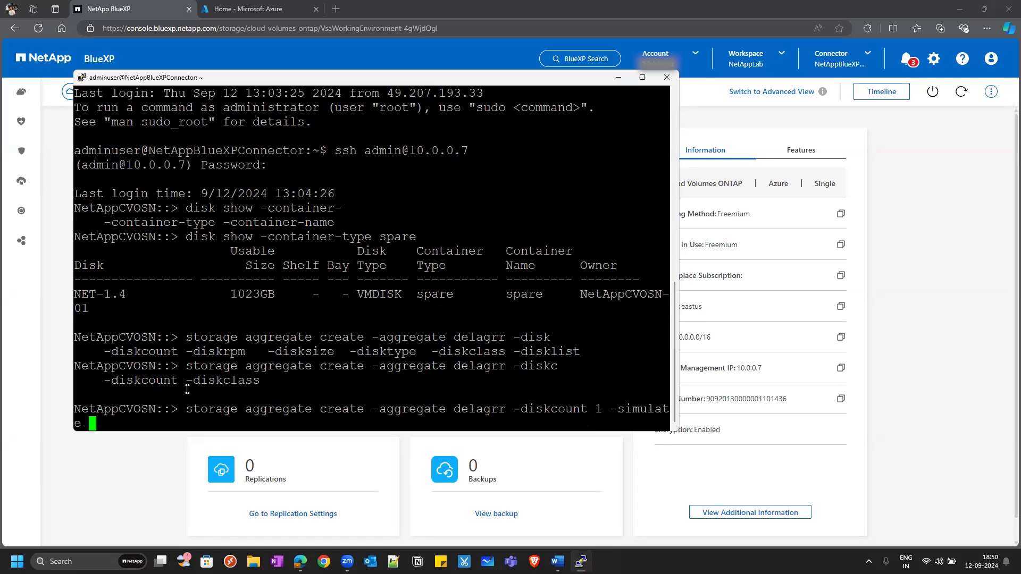
key(Return)
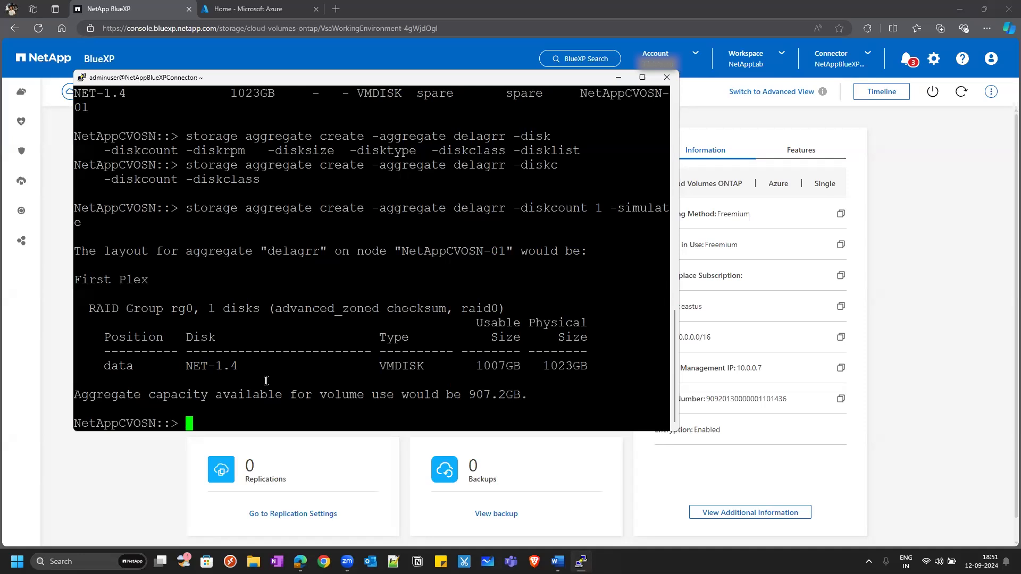
Rerun the create without -simulate, confirm with y, and verify delagrr online at 907.2GB via 'aggr show'.
key(Up)
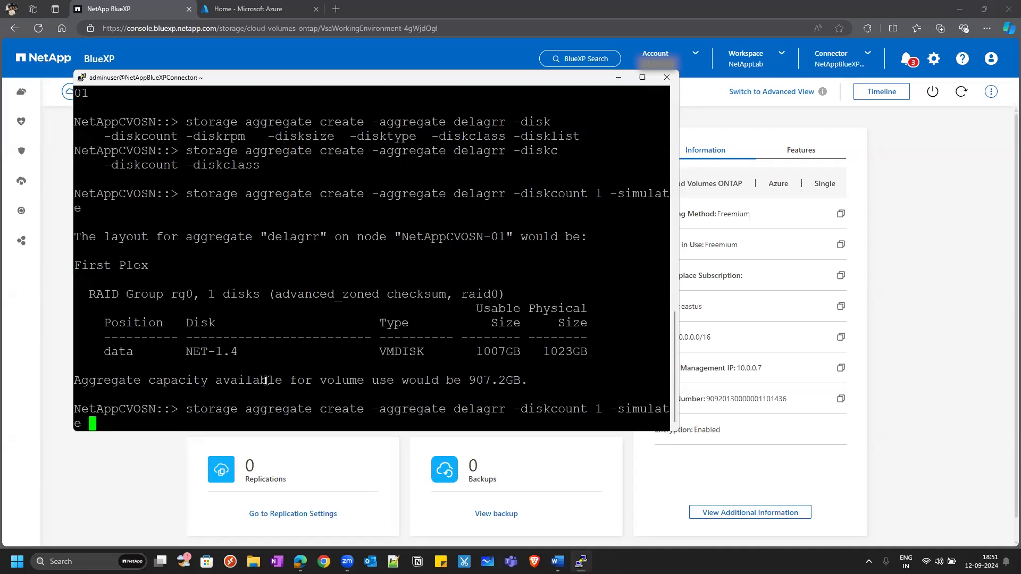
key(BackSpace)
key(BackSpace)
key(BackSpace)
key(BackSpace)
key(BackSpace)
key(BackSpace)
key(BackSpace)
key(BackSpace)
key(BackSpace)
key(BackSpace)
key(BackSpace)
key(Return)
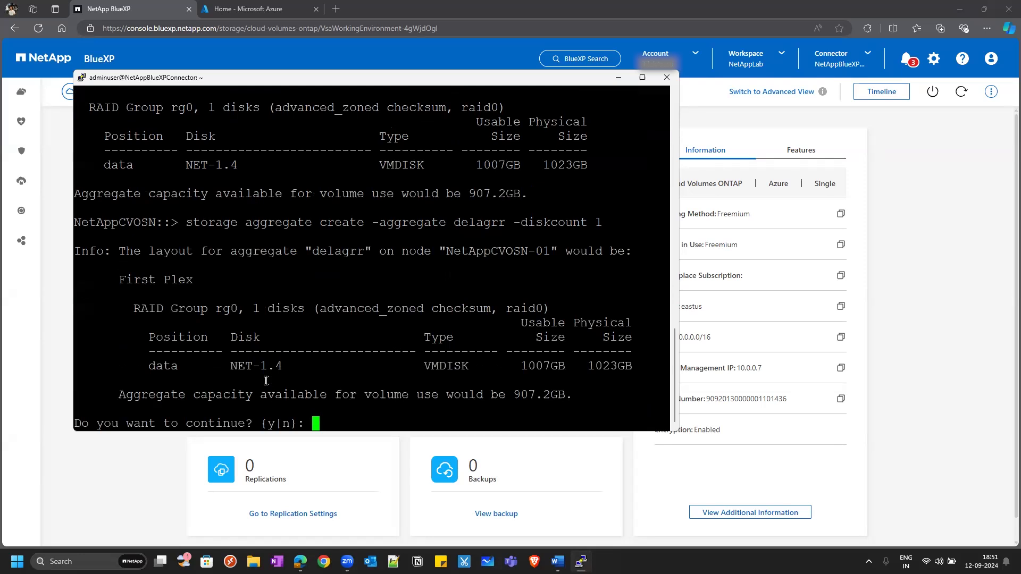
text(y)
key(Return)
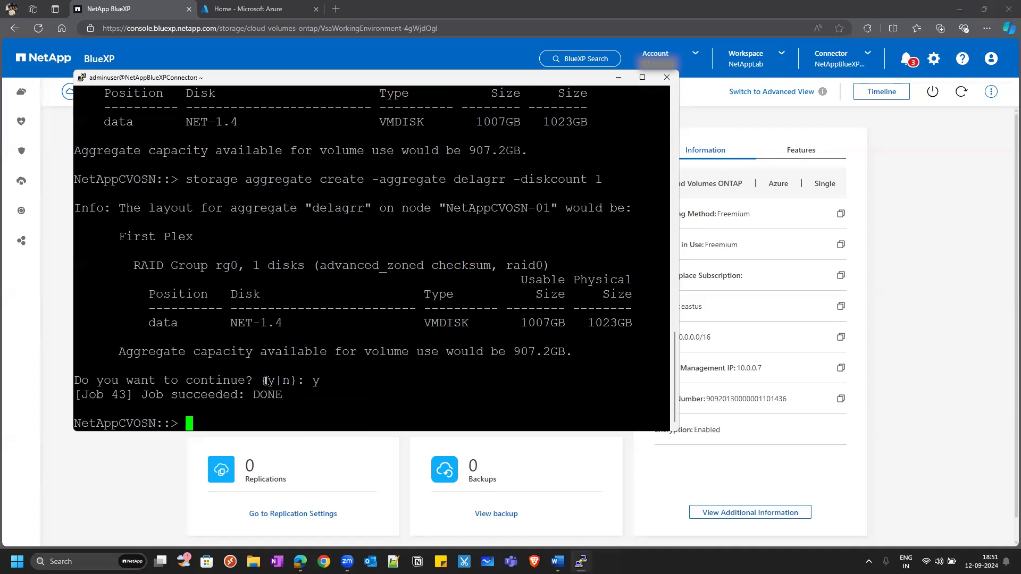
text(aggr show)
key(Return)
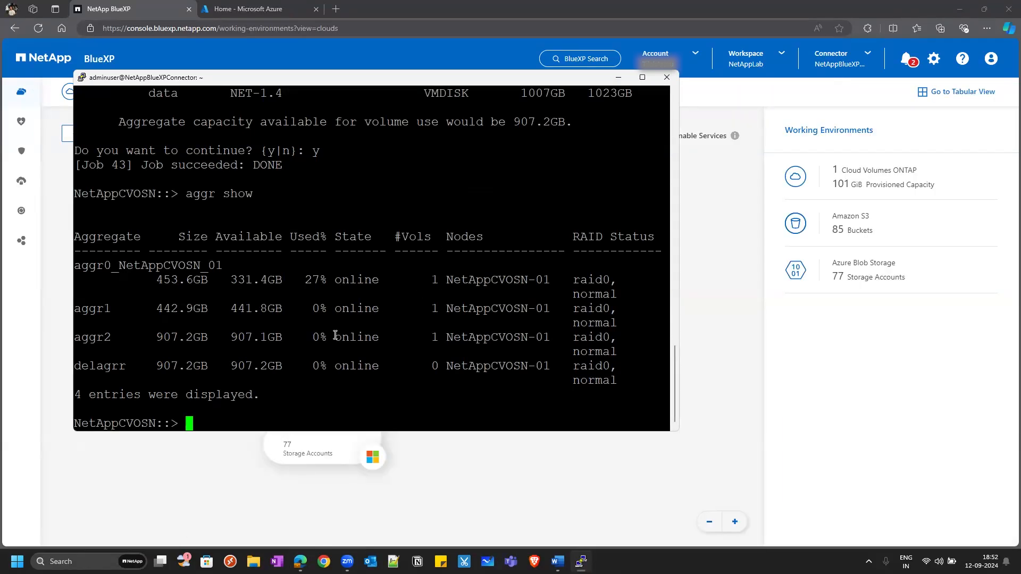
Refresh BlueXP, reopen NetAppCVOSN, and find delagrr online at 907.18 GiB under Aggregates.
click(618, 78)
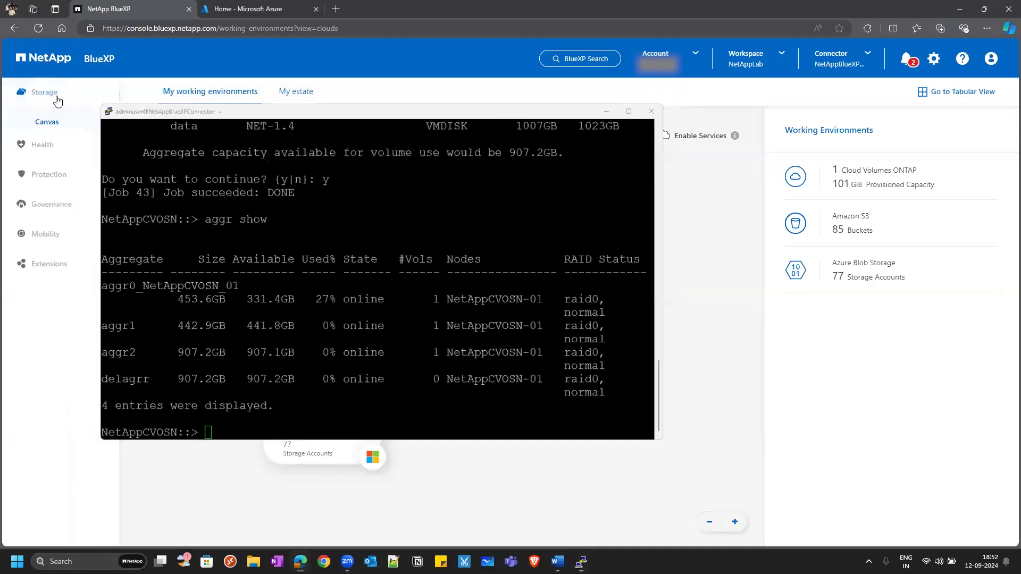
click(39, 33)
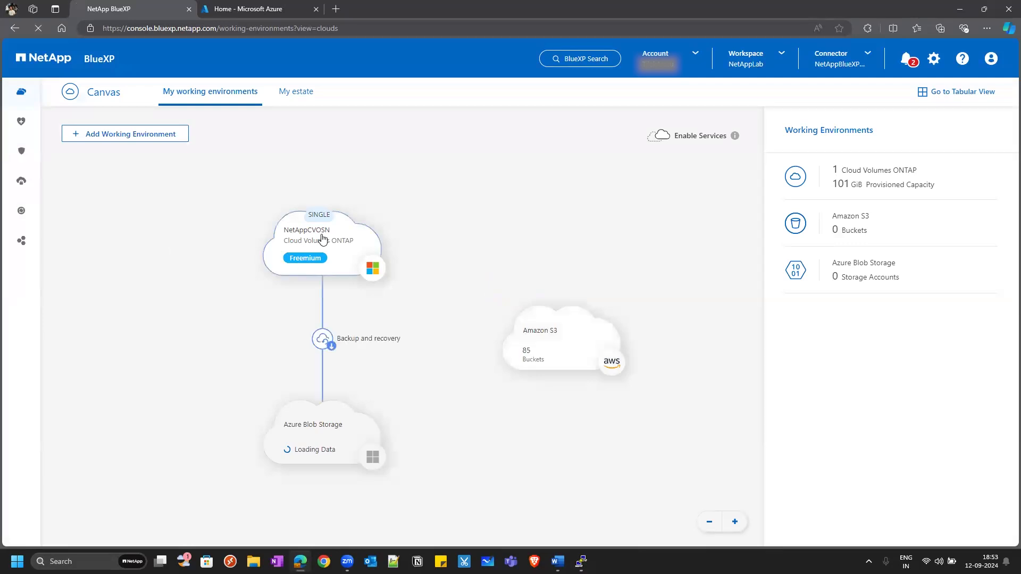
double_click(322, 239)
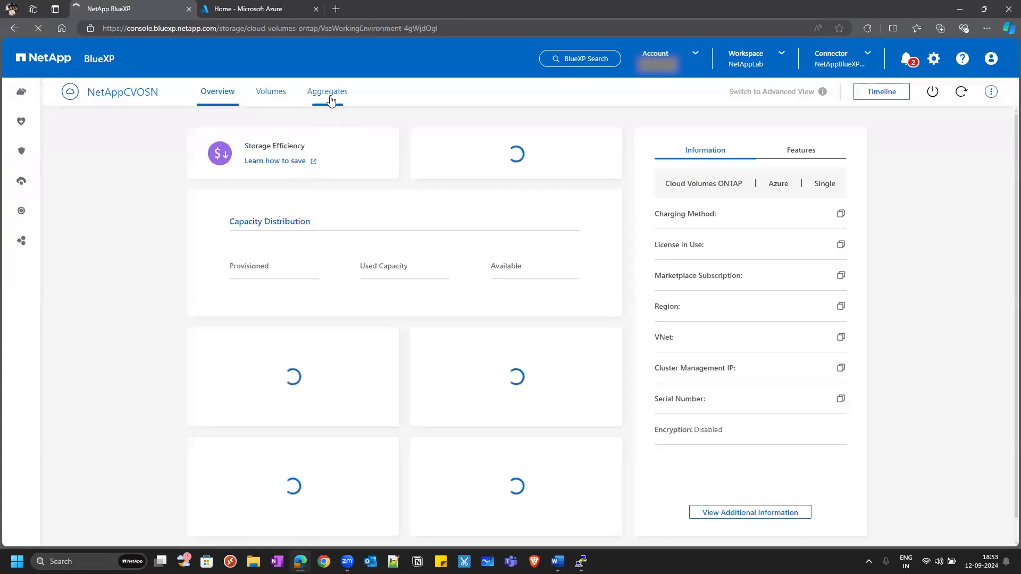
click(328, 92)
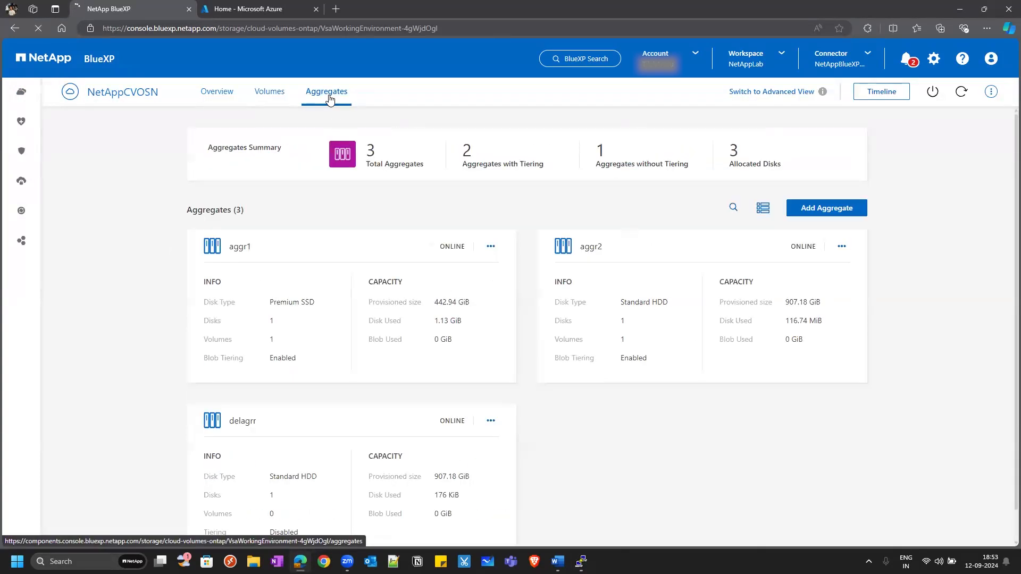
scroll(357, 320, down, 1)
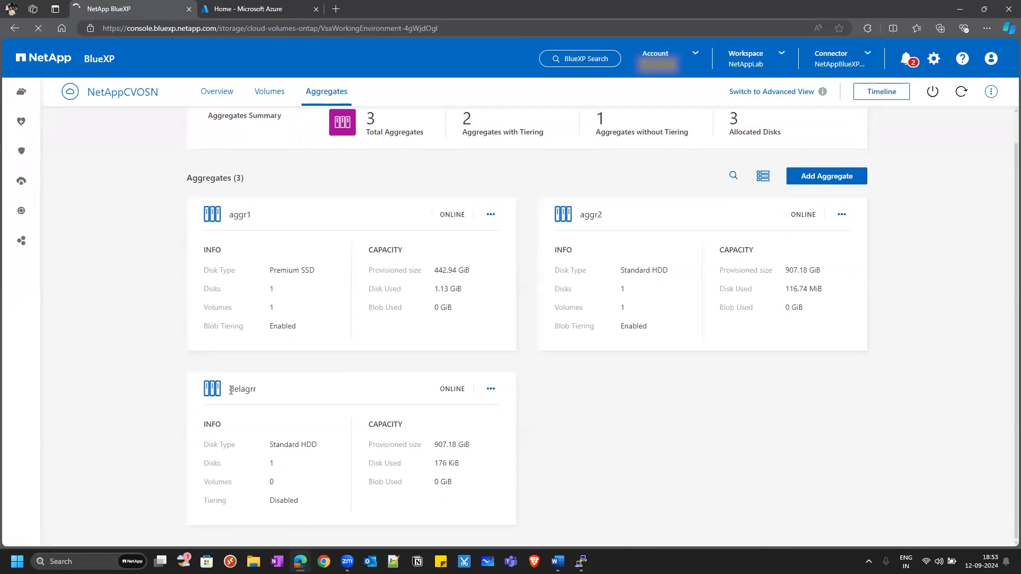
drag(230, 390, 263, 395)
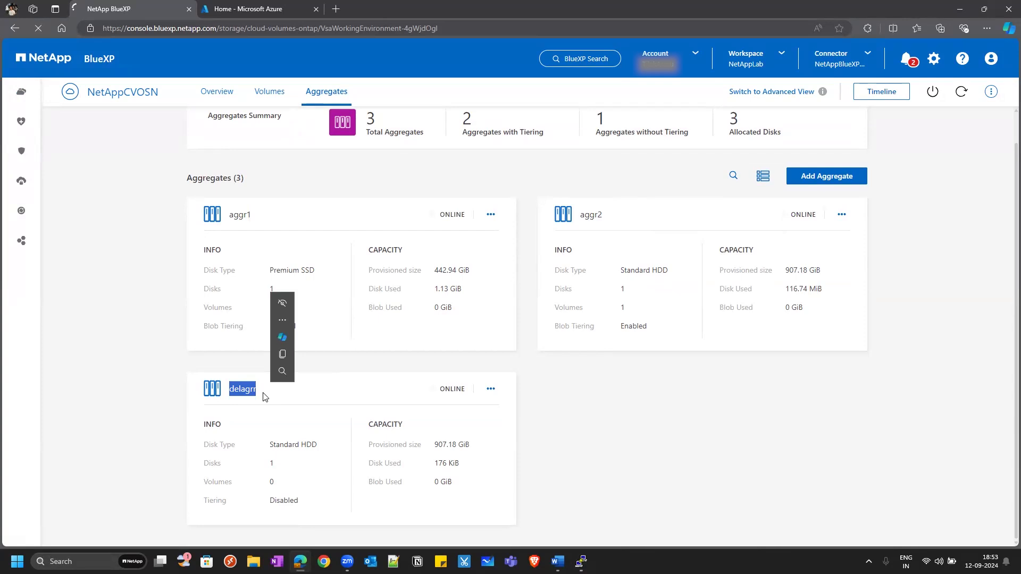
click(263, 396)
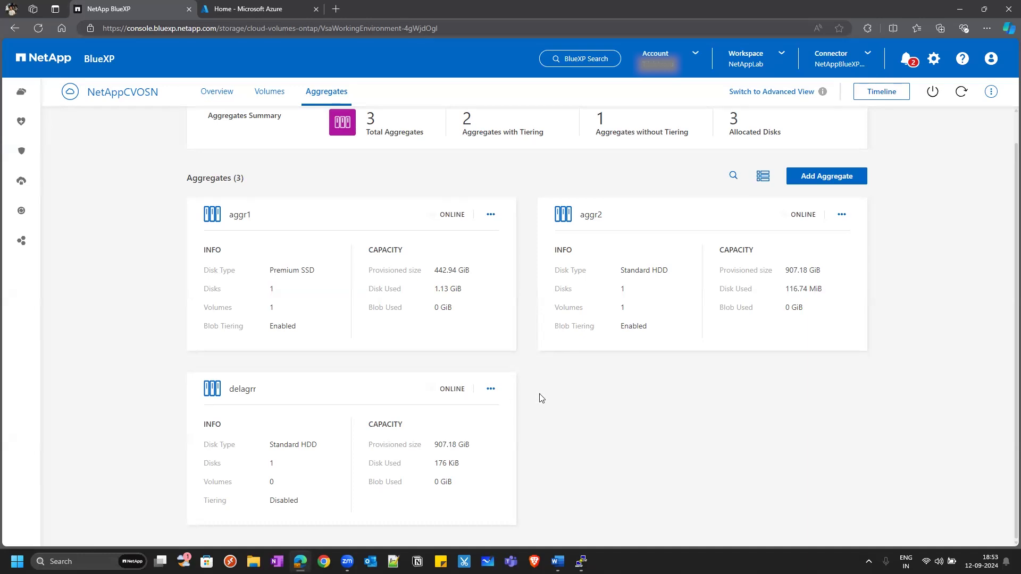
Delete the delagrr aggregate from its card's actions menu and confirm the deletion.
click(491, 389)
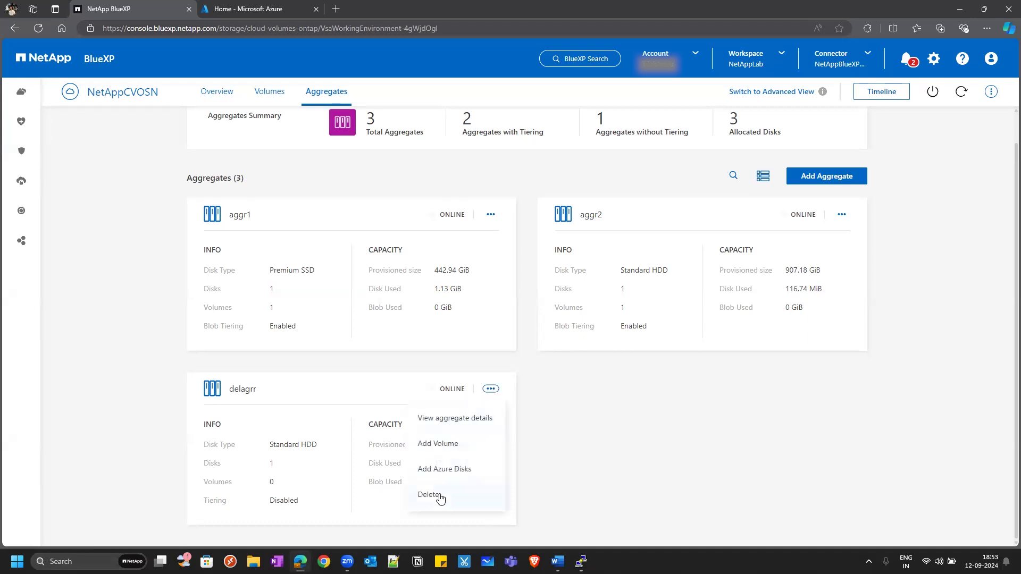
click(429, 495)
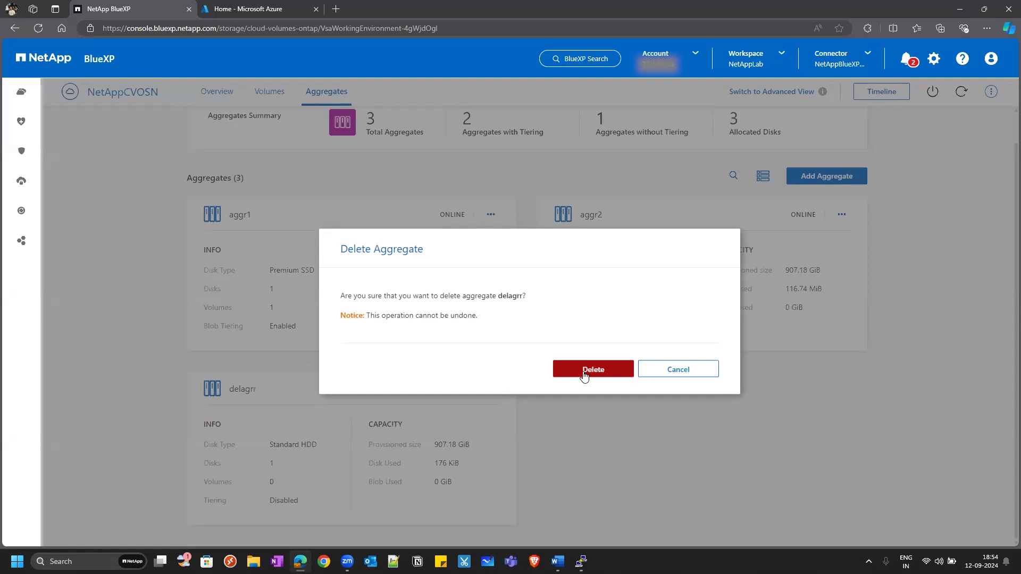
double_click(511, 297)
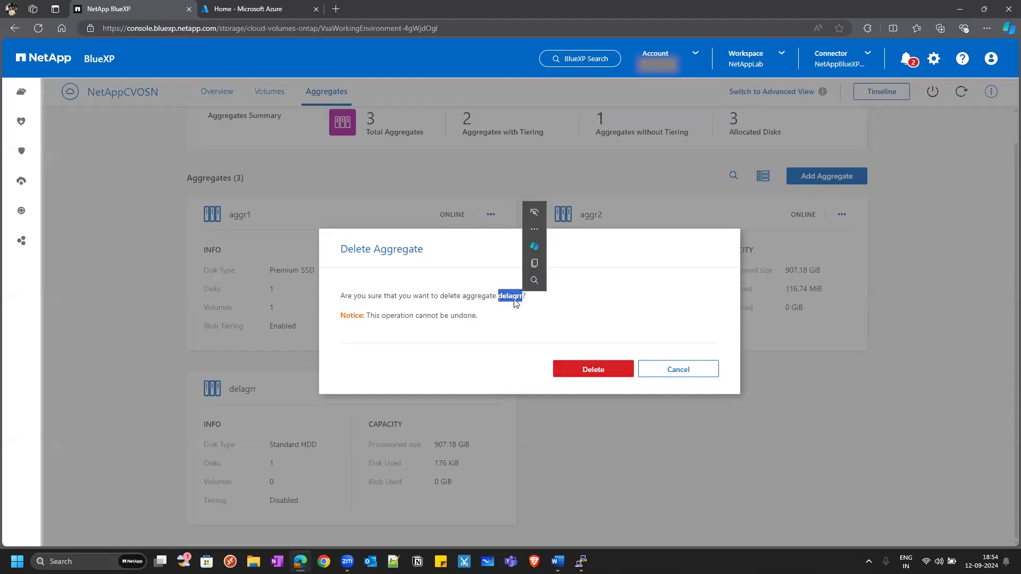
click(595, 367)
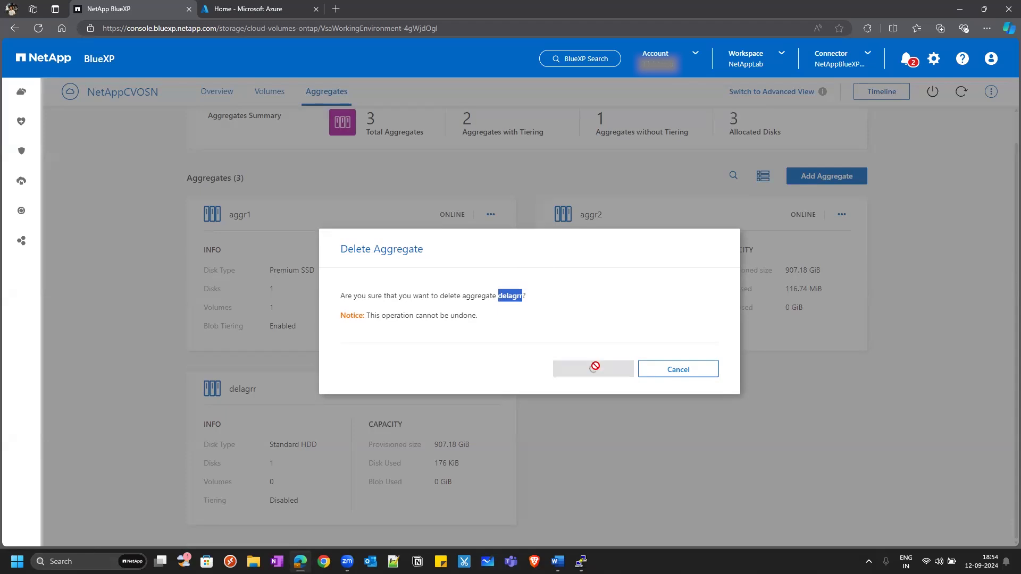